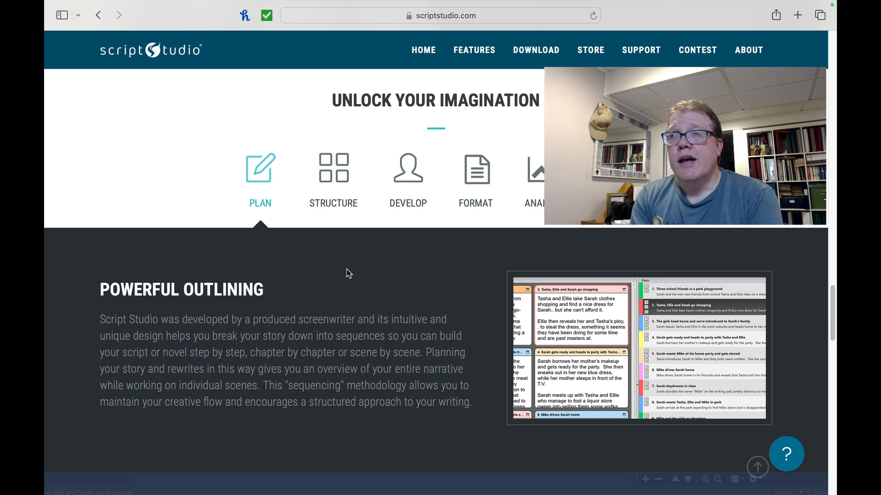
- View the Structure and Develop feature descriptions on the Script Studio website
{"action": "left_click", "coordinate": [345, 163]}
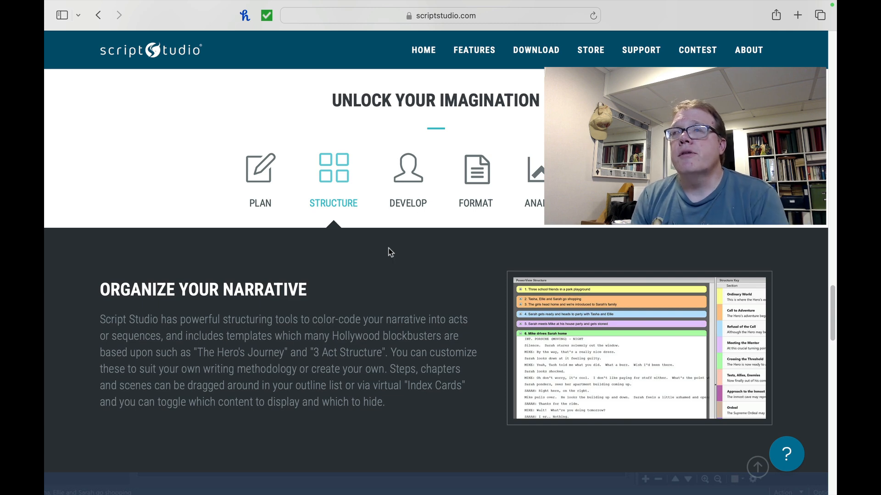
{"action": "left_click", "coordinate": [408, 177]}
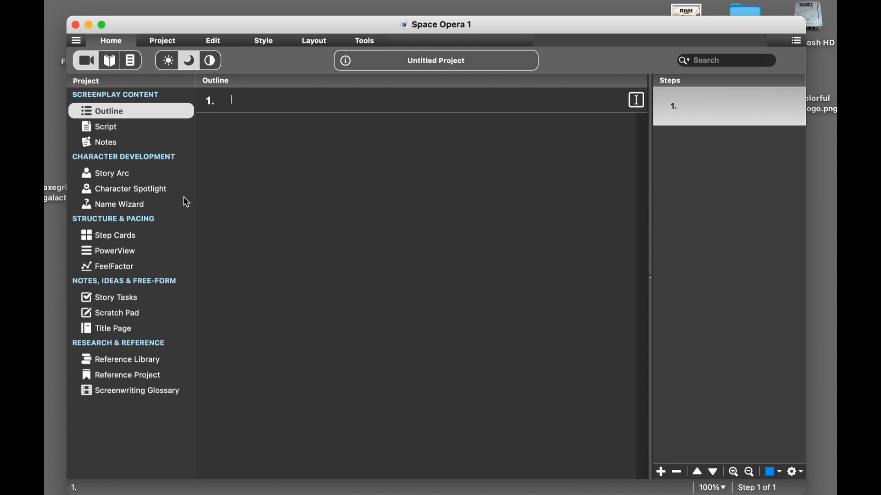
- Review the Story Arc questions for Captain of the Avenger and Master Baker of the Galatic Booger Machine, ending on the Captain
{"action": "left_click", "coordinate": [109, 173]}
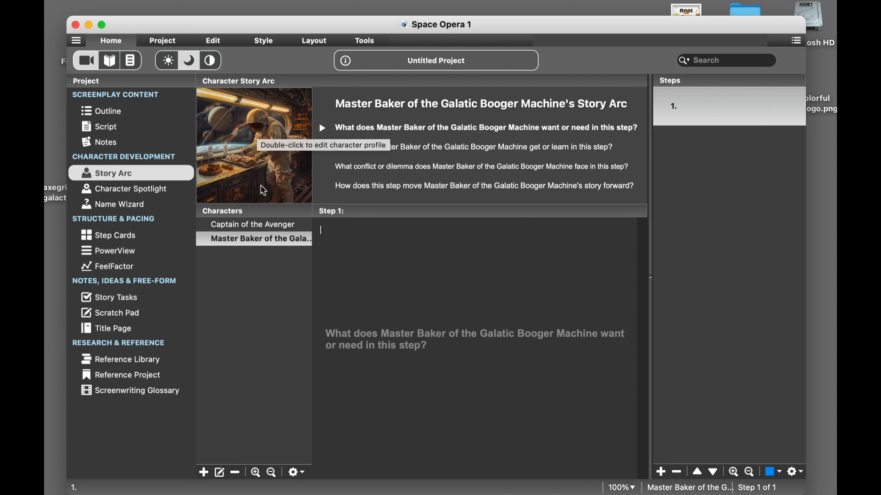
{"action": "left_click", "coordinate": [258, 225]}
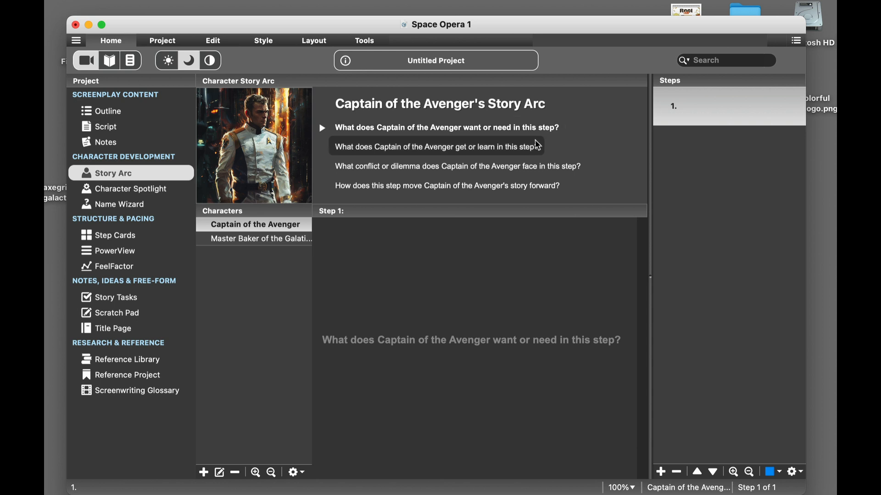
{"action": "left_click", "coordinate": [520, 148]}
{"action": "left_click", "coordinate": [508, 184]}
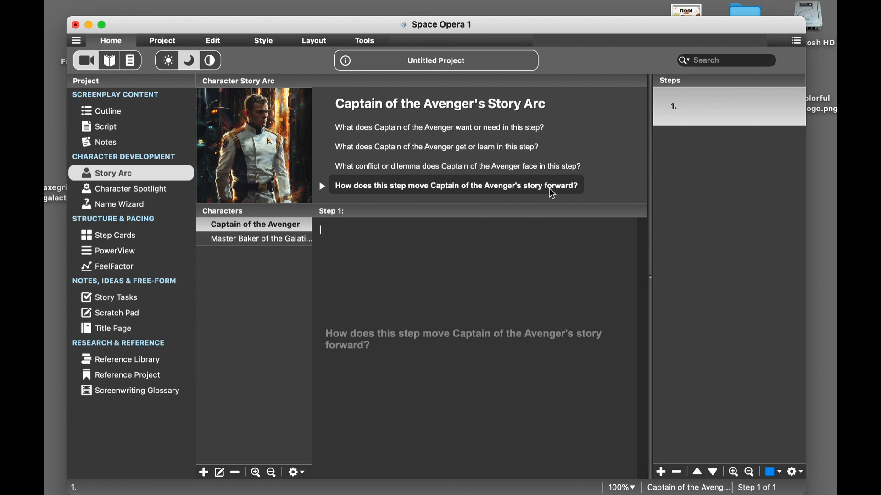
{"action": "left_click", "coordinate": [249, 243]}
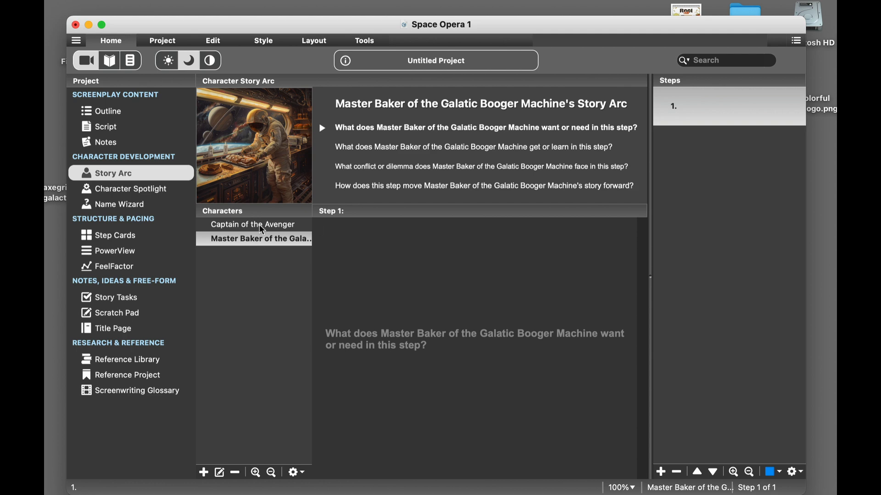
{"action": "left_click", "coordinate": [260, 227]}
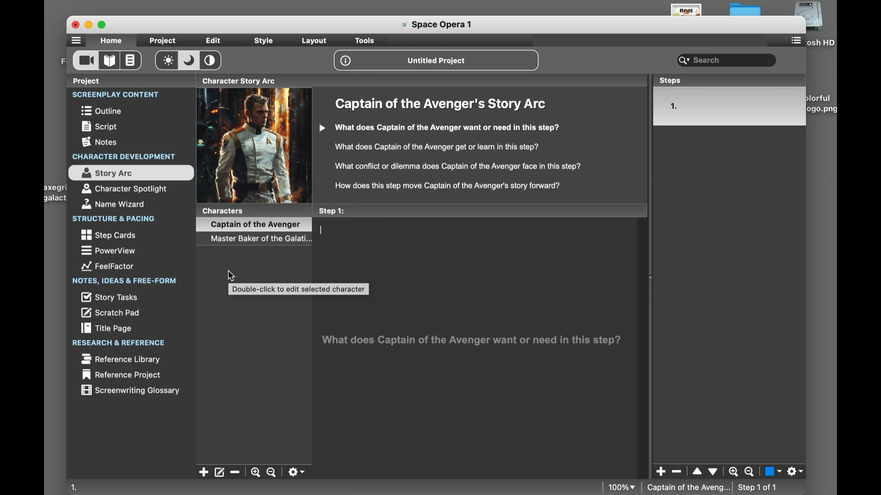
- Open the Character Spotlight and compare the basic details of the Master Baker and Captain of the Avenger
{"action": "left_click", "coordinate": [171, 189]}
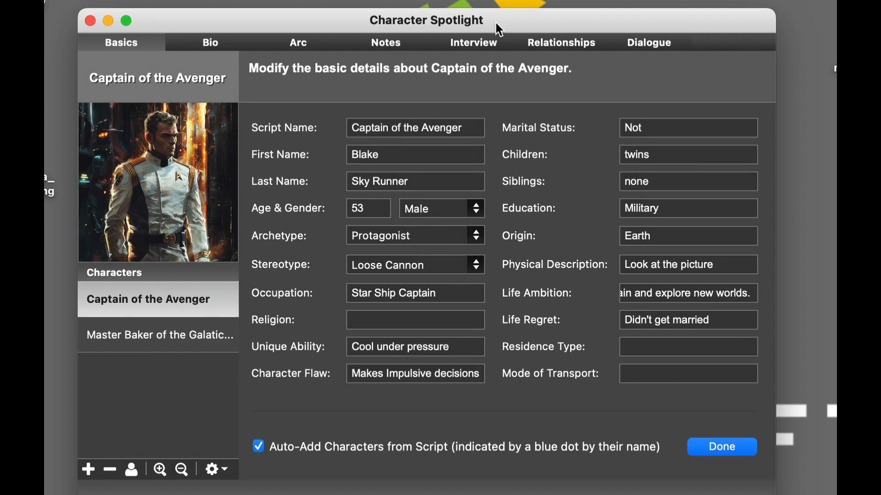
{"action": "left_click", "coordinate": [206, 347]}
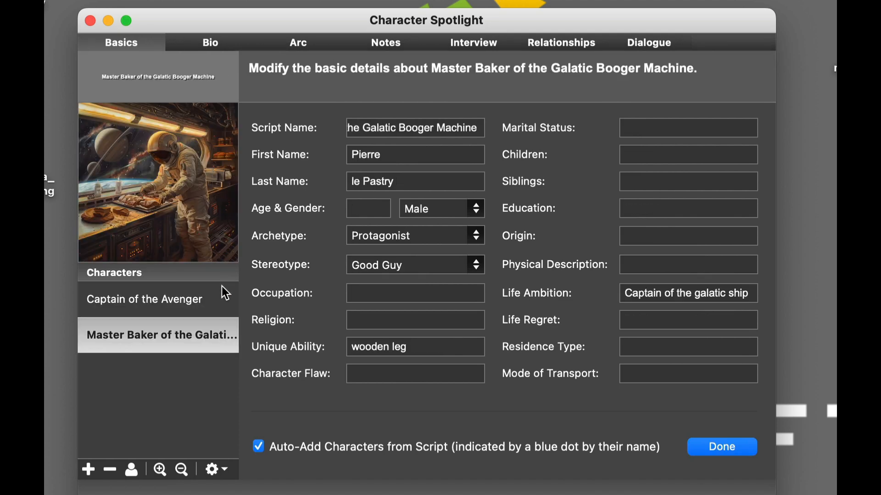
{"action": "left_click", "coordinate": [205, 304]}
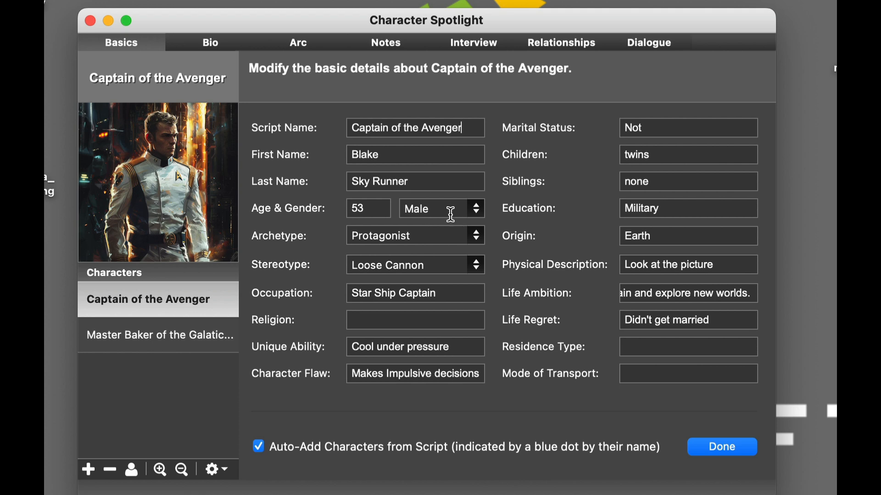
- Check the archetype options for Captain of the Avenger without changing them, and set the character's stereotype to Investigator
{"action": "left_click", "coordinate": [480, 238]}
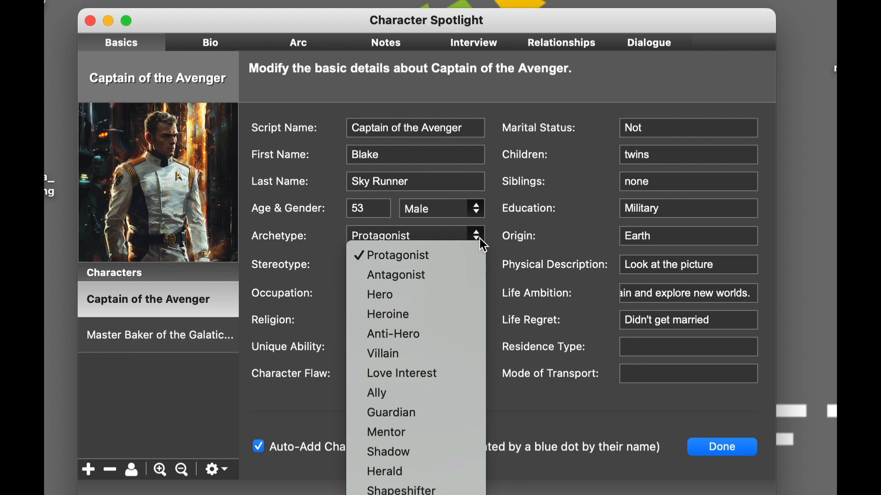
{"action": "left_click", "coordinate": [479, 239]}
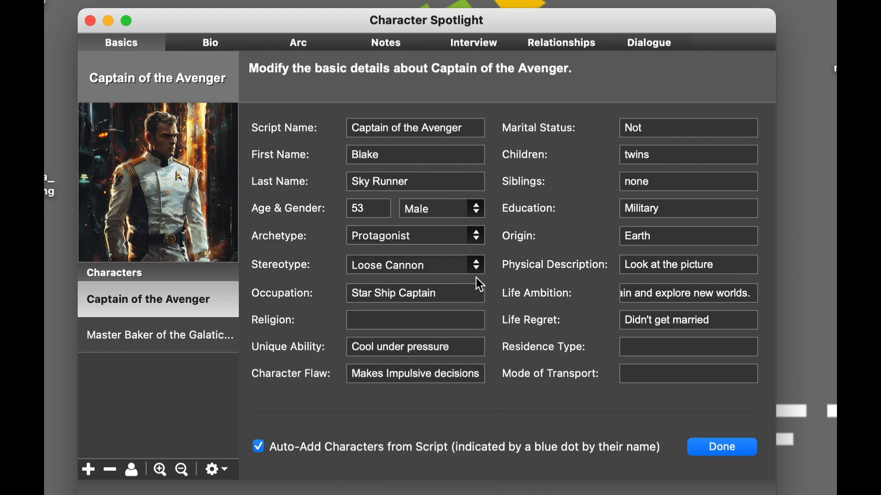
{"action": "left_click", "coordinate": [477, 266]}
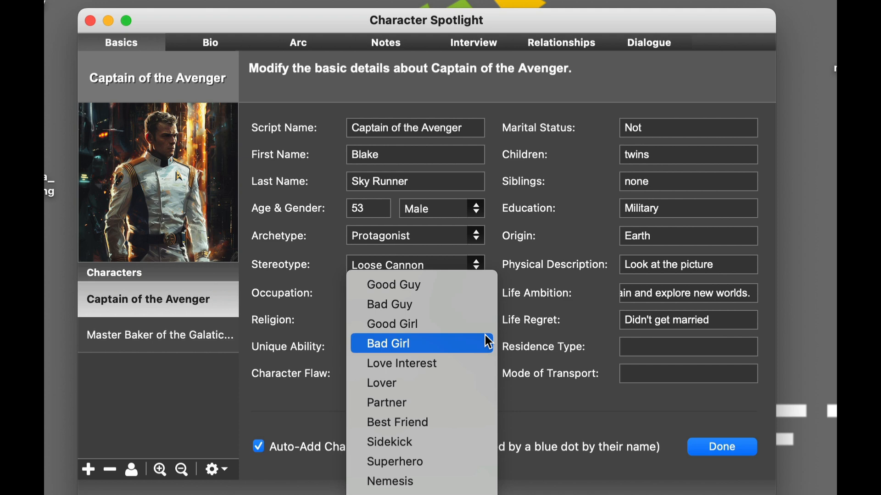
{"action": "left_click", "coordinate": [394, 494]}
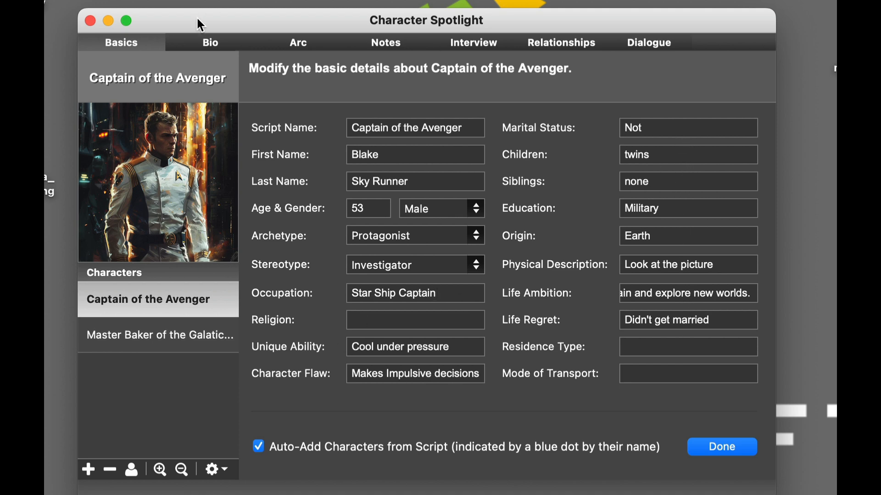
- Look through Captain of the Avenger's Bio, Arc and Notes pages
{"action": "left_click", "coordinate": [213, 42]}
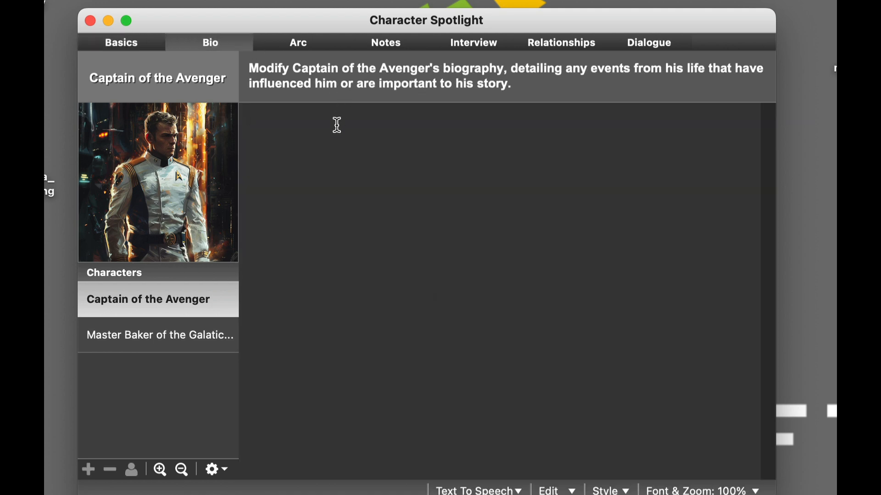
{"action": "left_click", "coordinate": [304, 40]}
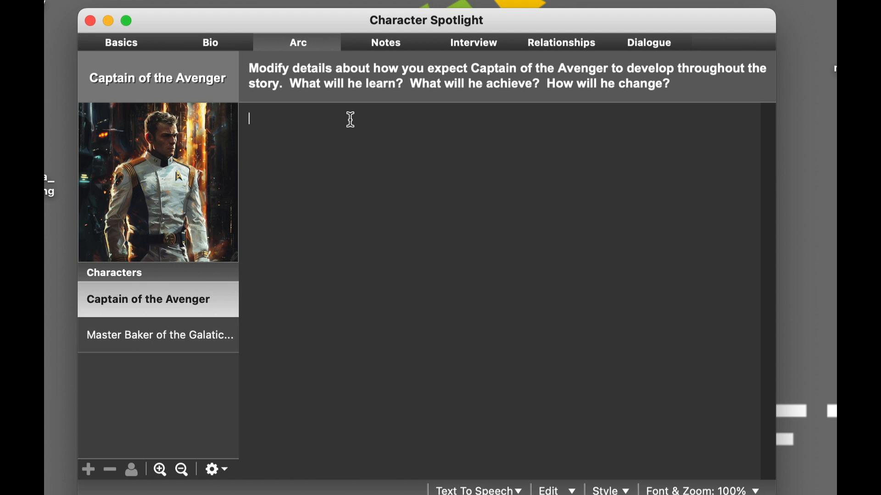
{"action": "left_click", "coordinate": [384, 41]}
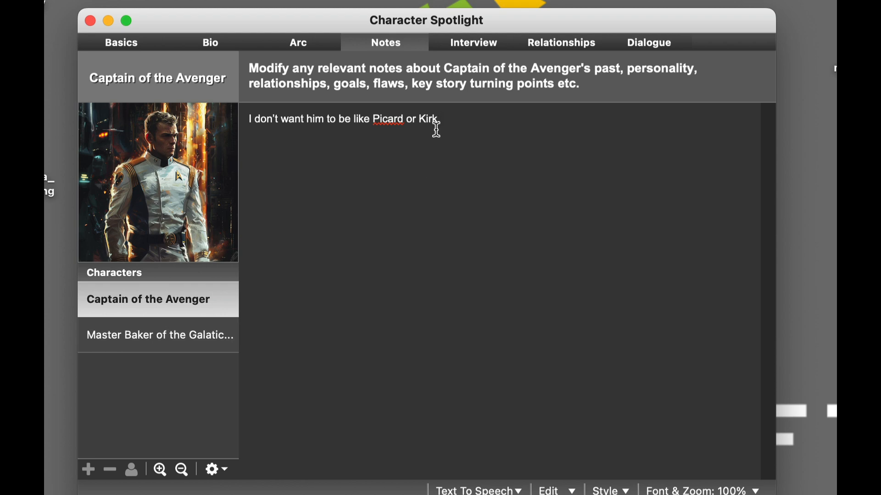
- Examine the Captain's Growing Up interview questions about siblings and where the character learned most skills
{"action": "left_click", "coordinate": [473, 49]}
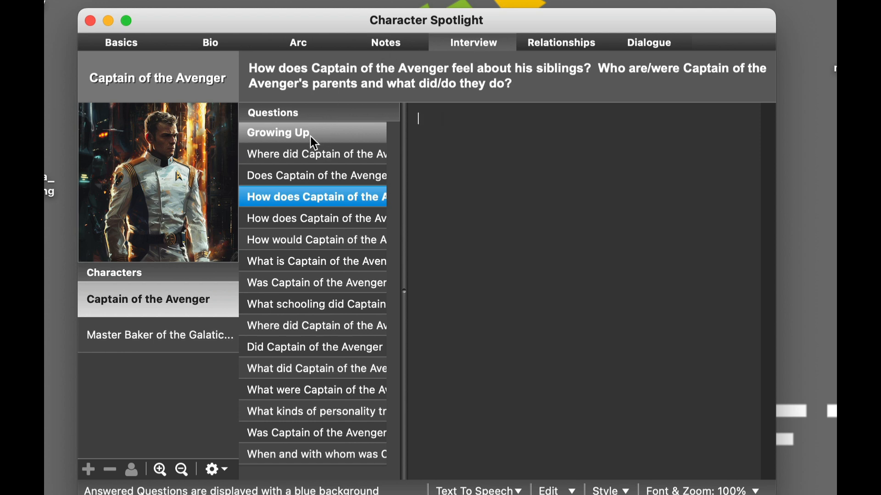
{"action": "left_click", "coordinate": [306, 178]}
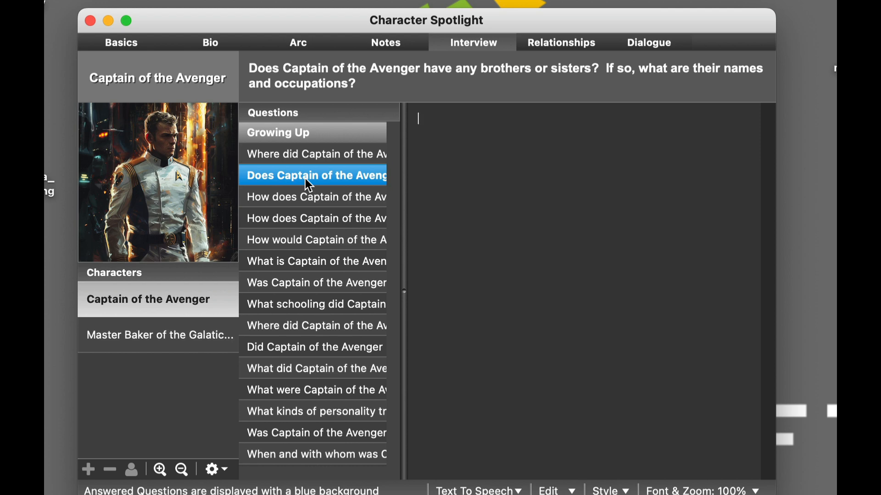
{"action": "left_click", "coordinate": [296, 333]}
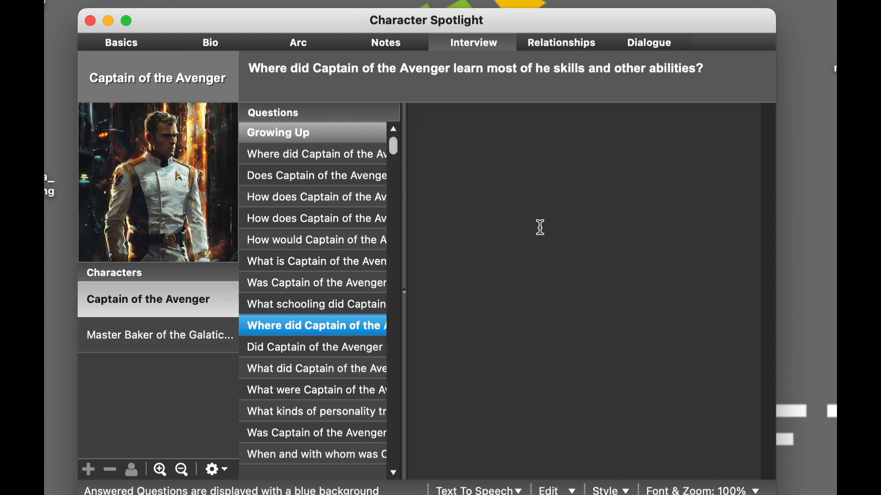
- Review the relationship notes between Captain of the Avenger and the Master Baker, and view the Captain's dialogue
{"action": "left_click", "coordinate": [571, 45]}
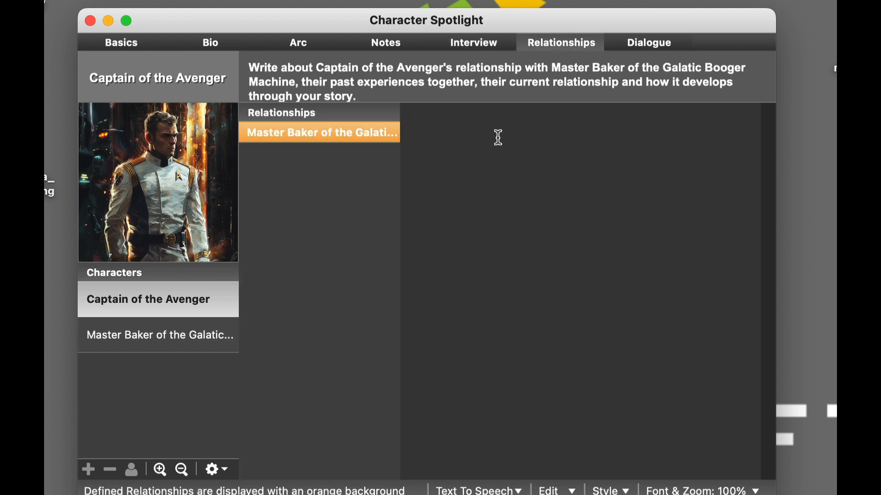
{"action": "left_click", "coordinate": [197, 336]}
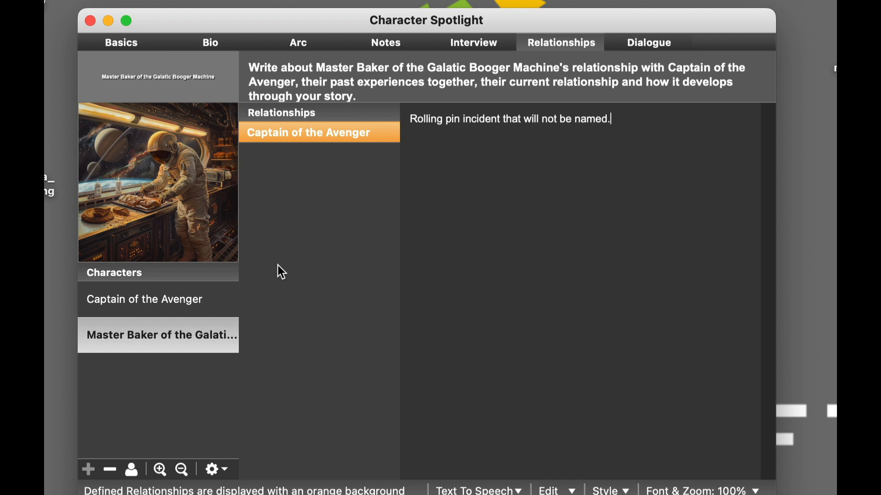
{"action": "left_click", "coordinate": [198, 299]}
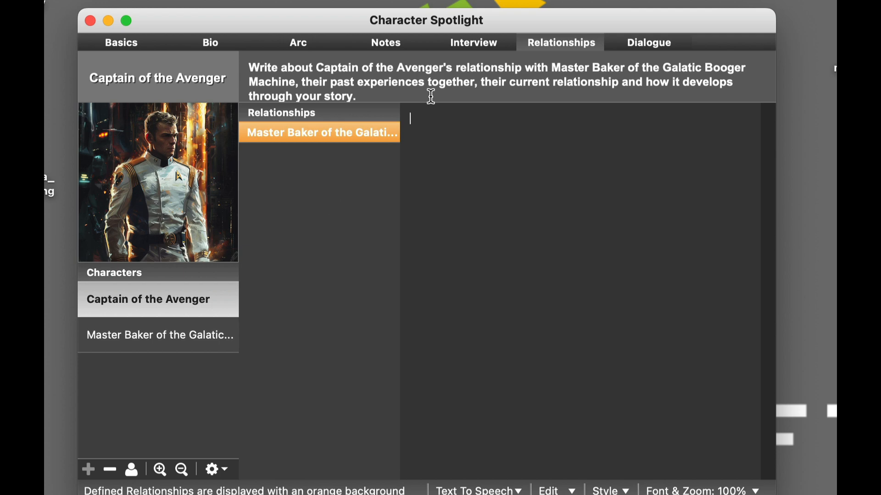
{"action": "left_click", "coordinate": [649, 45]}
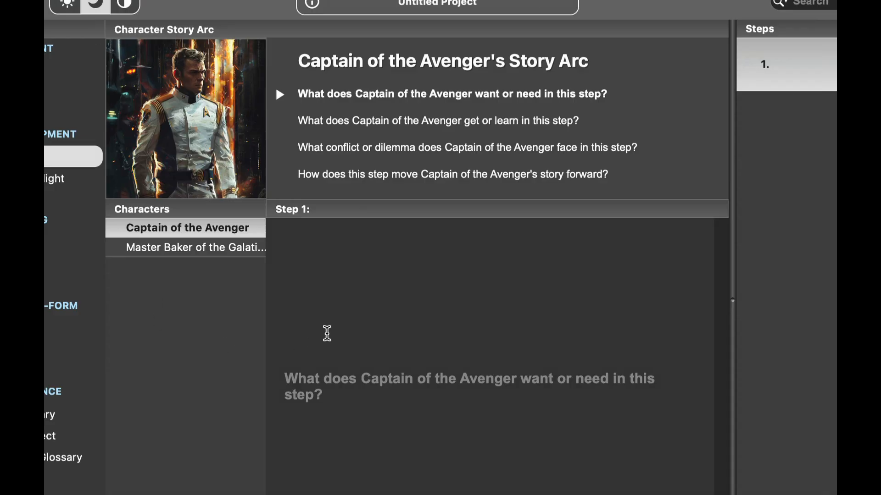
- Open the Character Name Wizard and browse first names of any gender and origin starting with "fa"
{"action": "left_click", "coordinate": [47, 200]}
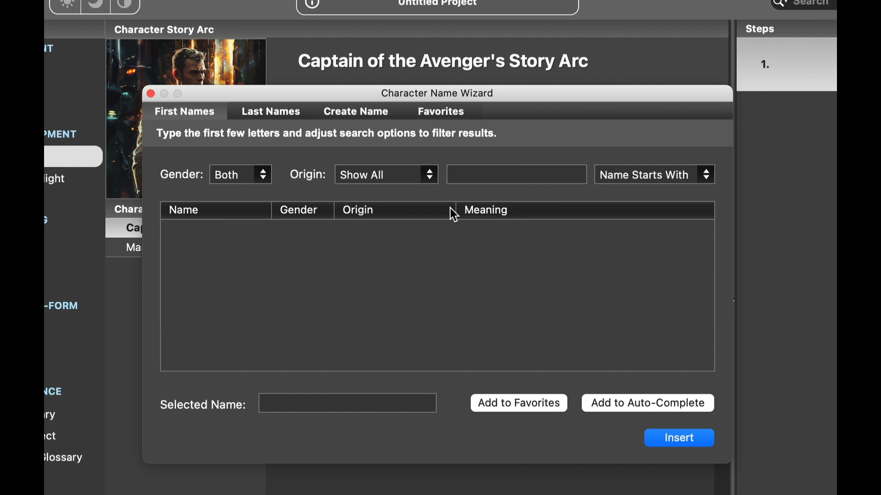
{"action": "left_click", "coordinate": [510, 170]}
{"action": "type", "text": "fa"}
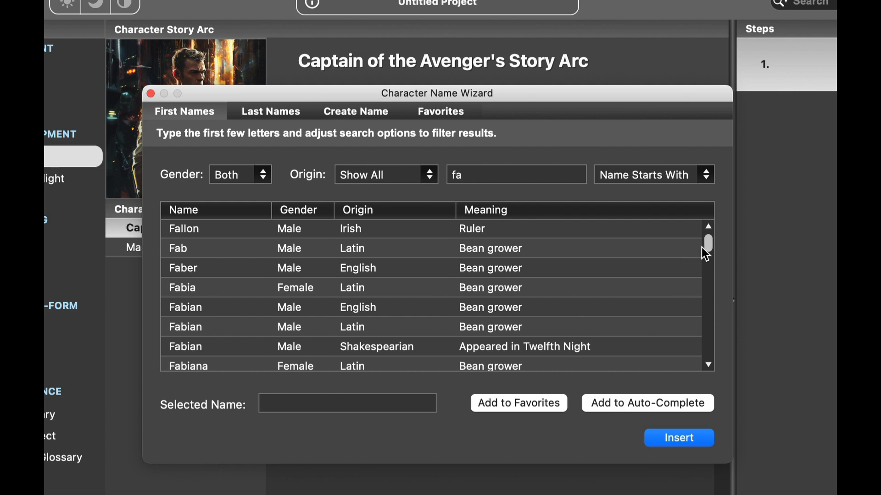
{"action": "left_click_drag", "start_coordinate": [706, 245], "coordinate": [708, 301]}
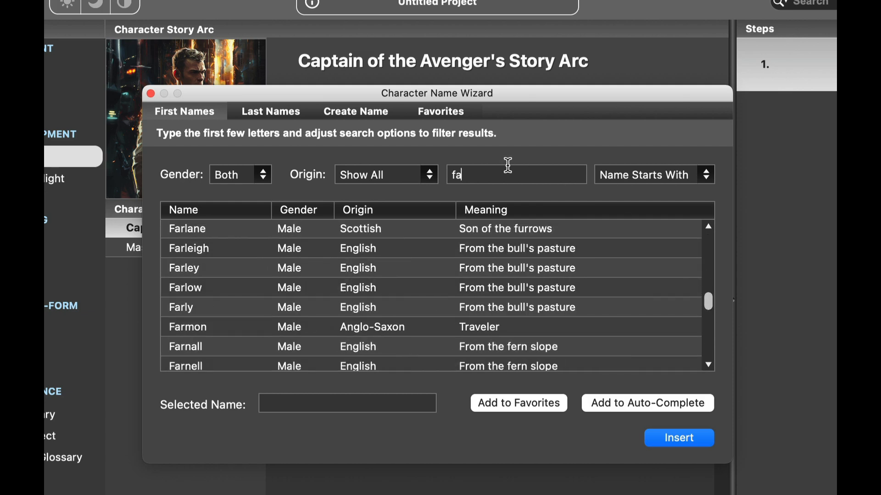
- Search the wizard's first names for "blake" instead, and close the wizard without inserting a name
{"action": "key", "text": "BackSpace"}
{"action": "key", "text": "BackSpace"}
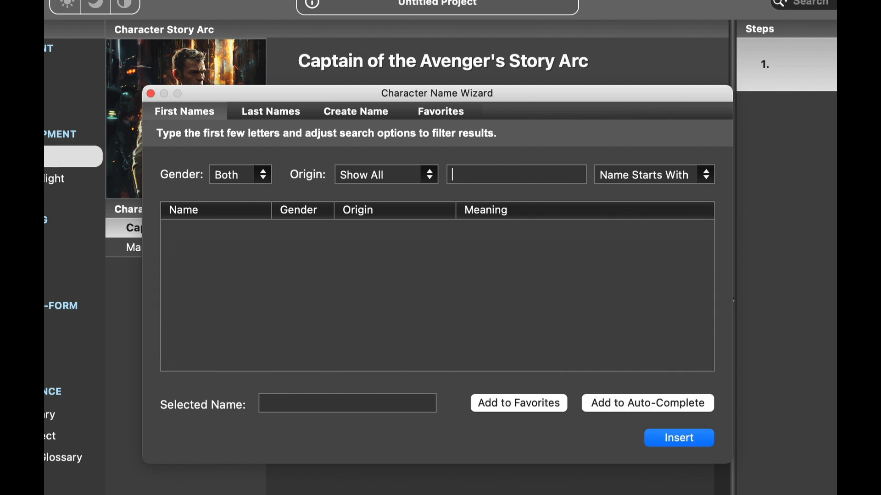
{"action": "type", "text": "blake"}
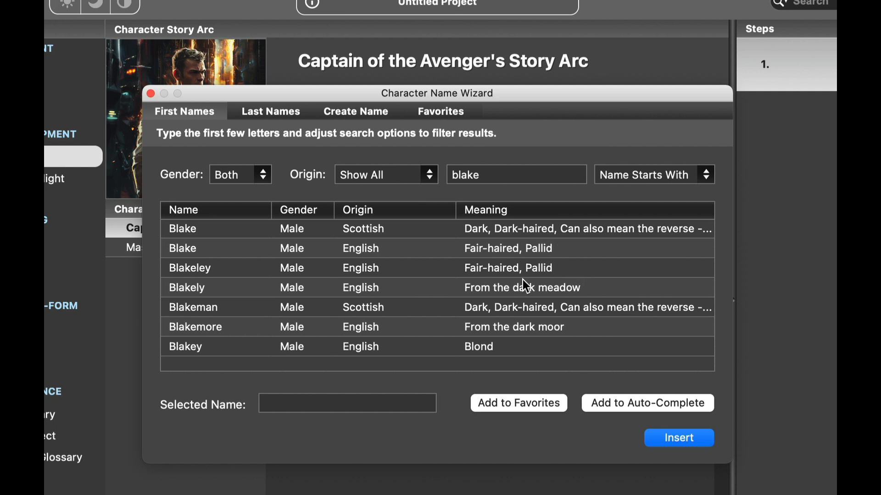
{"action": "left_click", "coordinate": [150, 92]}
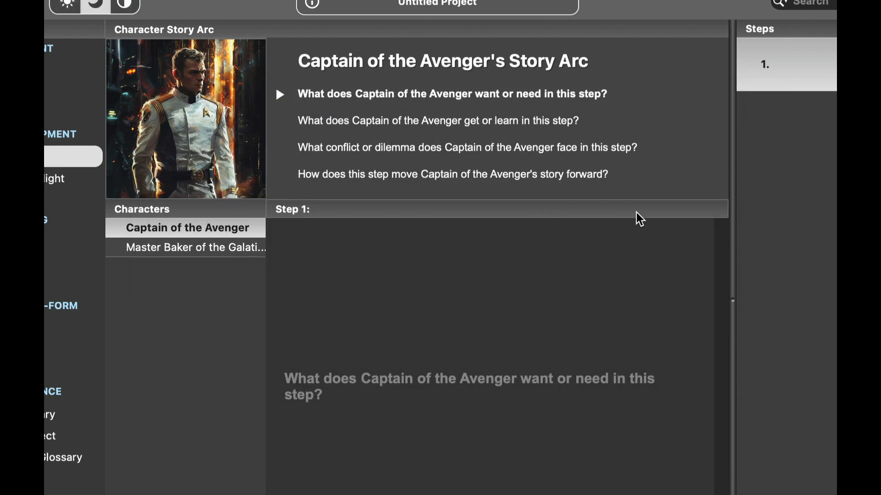